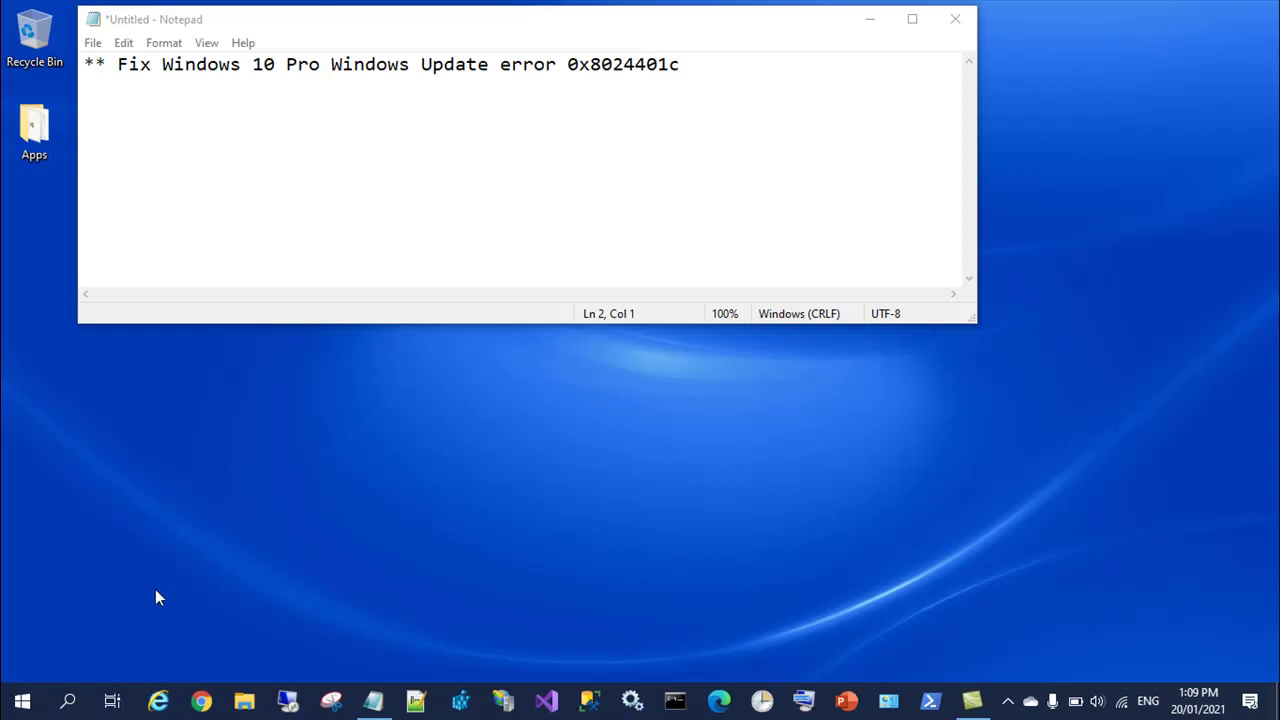
Step: Open Update & Security in Settings and retry the Windows Update check
click(22, 700)
click(25, 620)
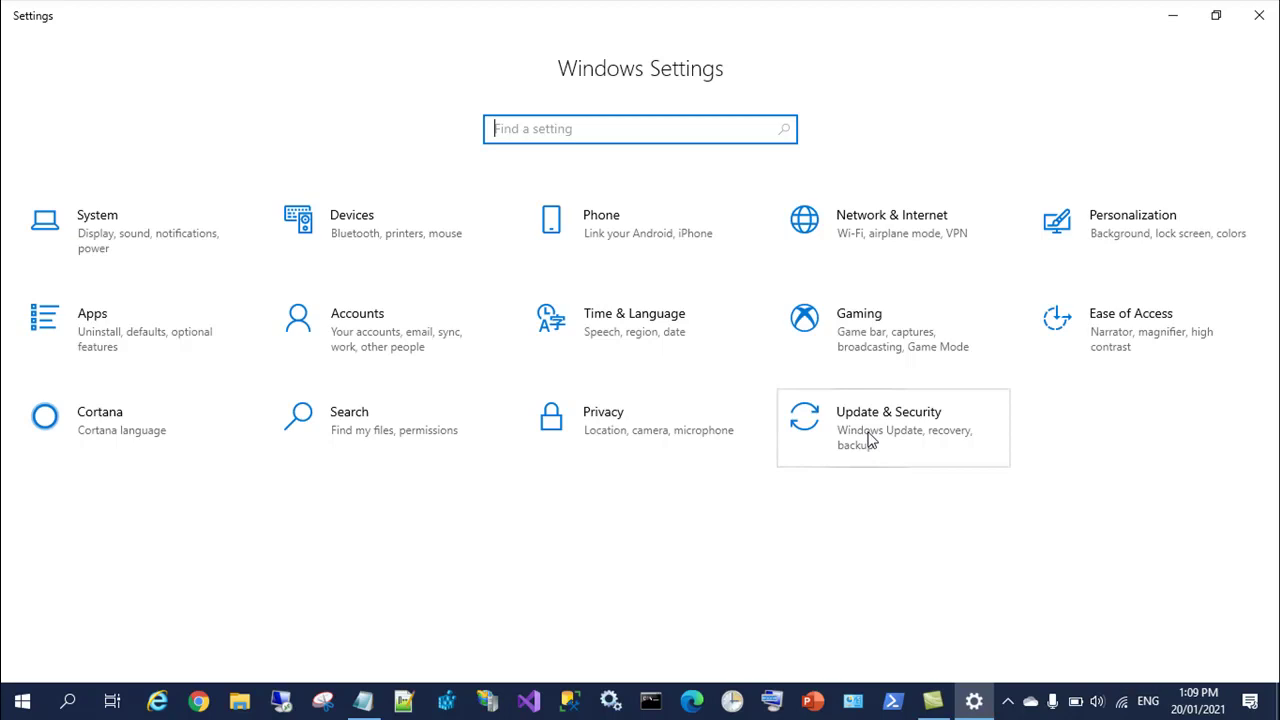
click(870, 441)
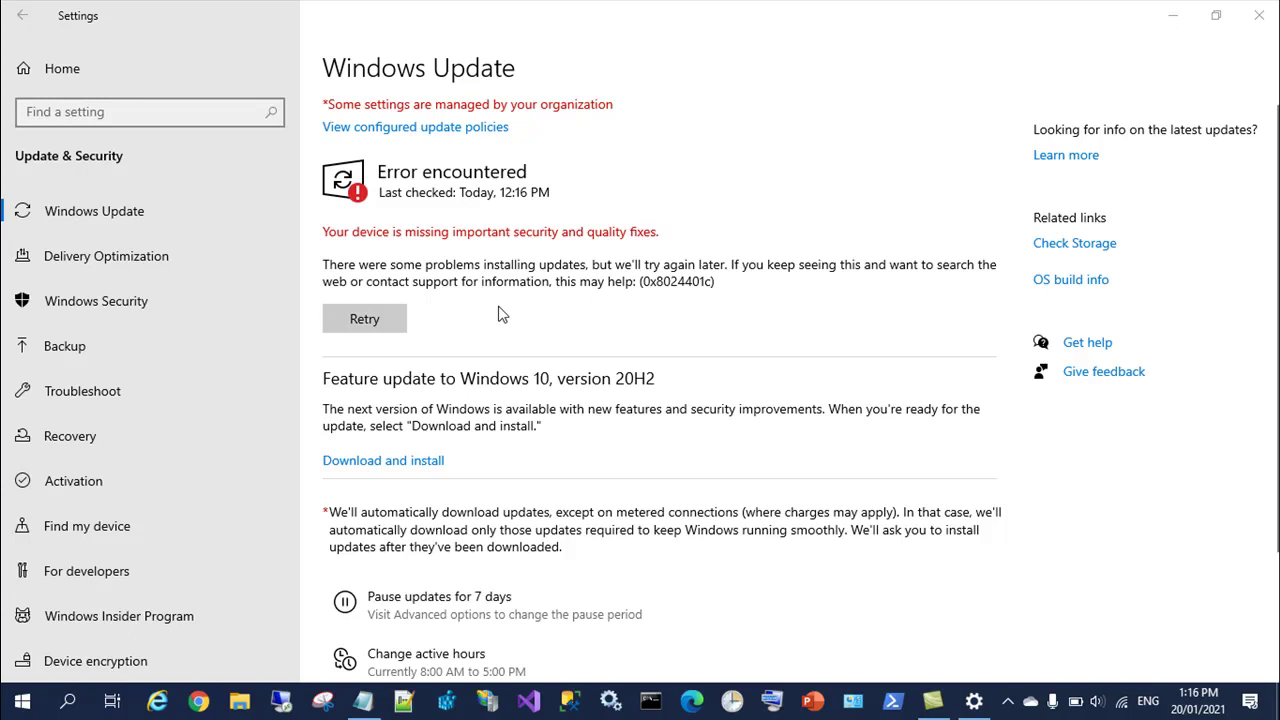
click(393, 330)
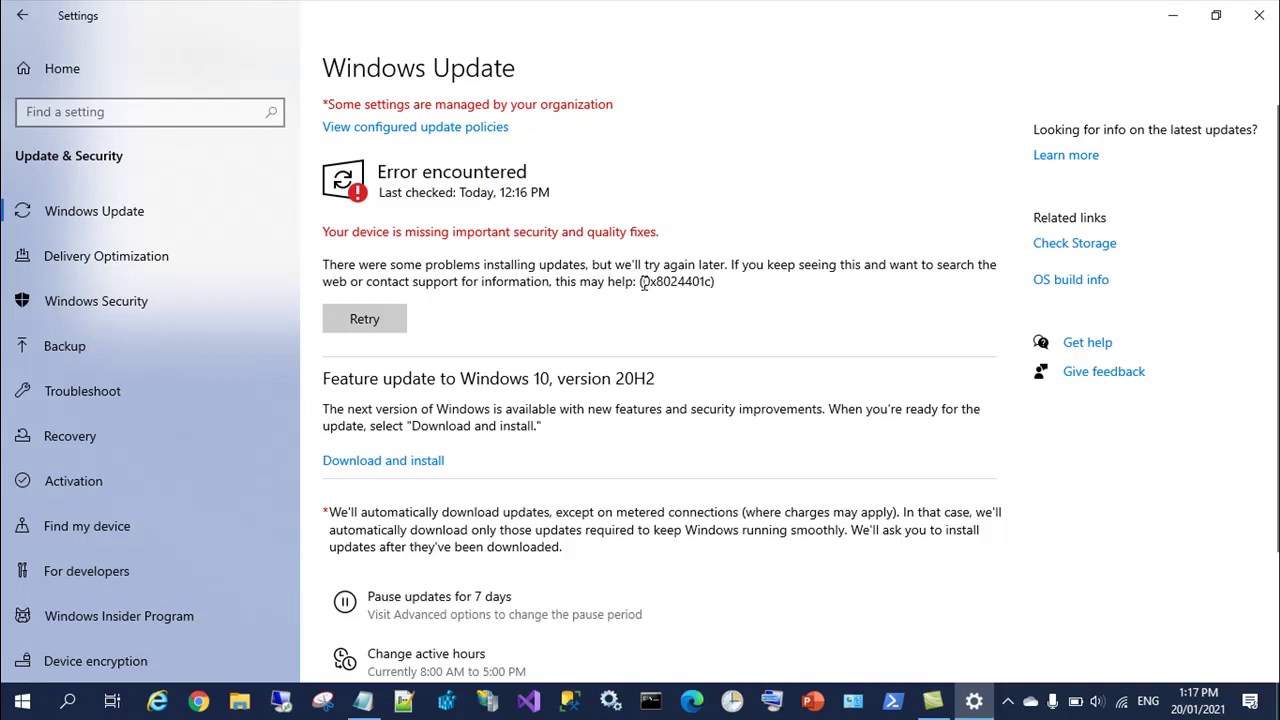
Step: After the check fails again, highlight error code 0x8024401c in the message
drag(643, 283, 713, 287)
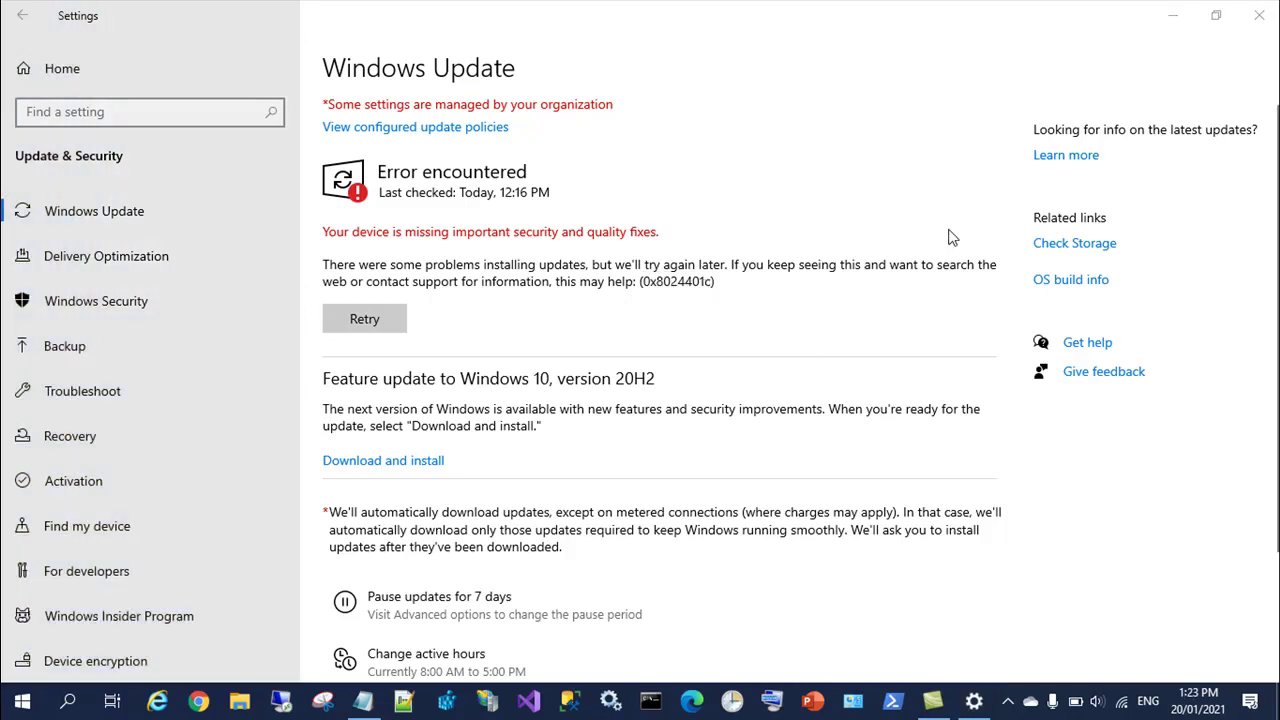
Step: Minimize Settings and launch Registry Editor by searching 'registry editor'
click(1174, 16)
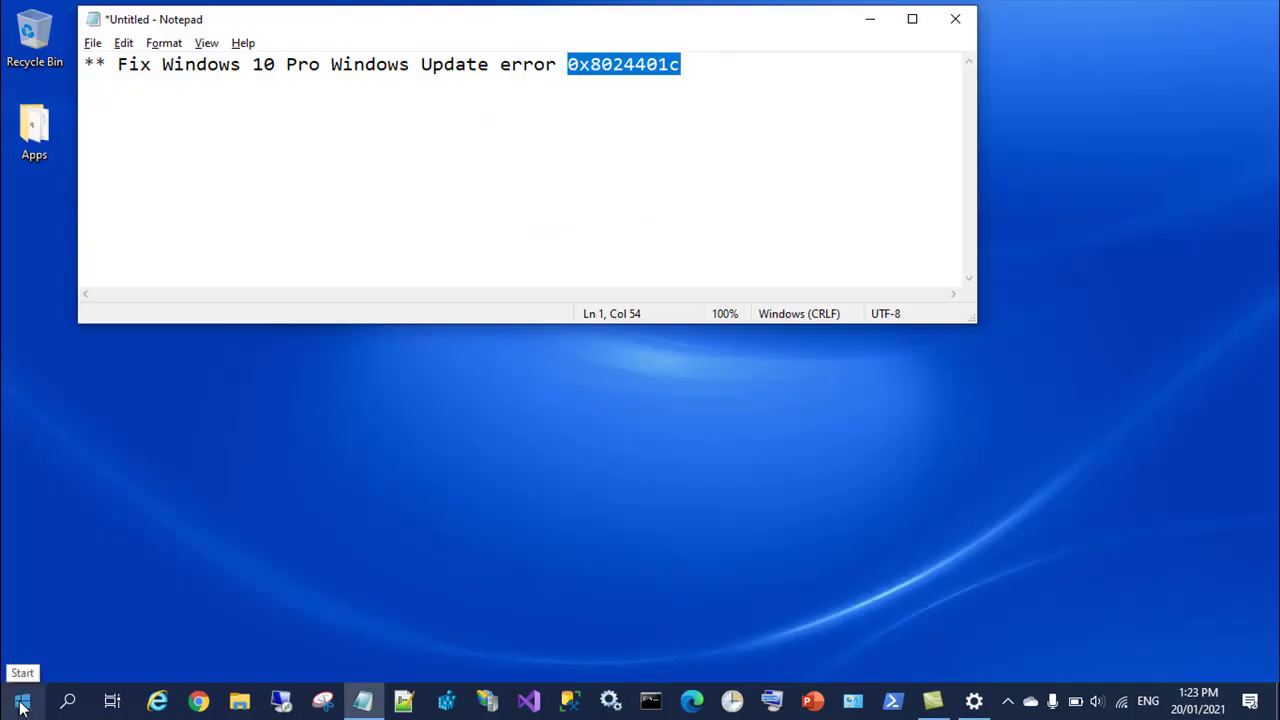
click(66, 702)
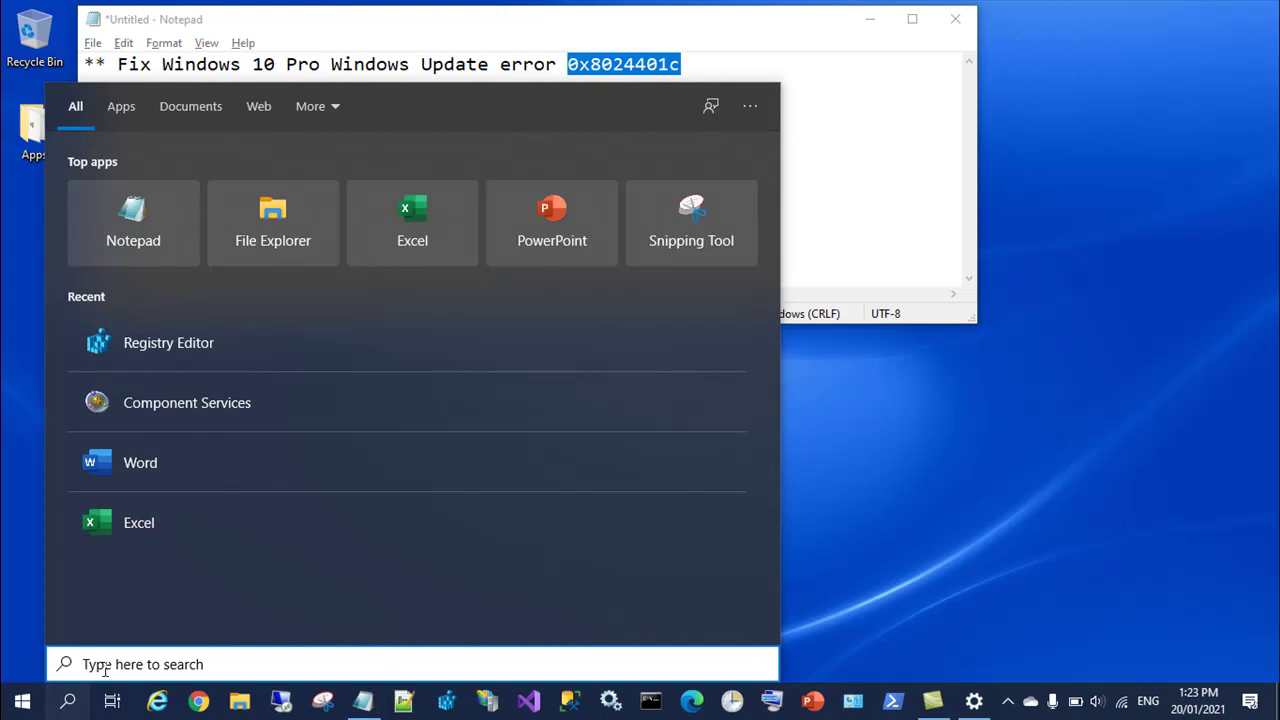
text(regis)
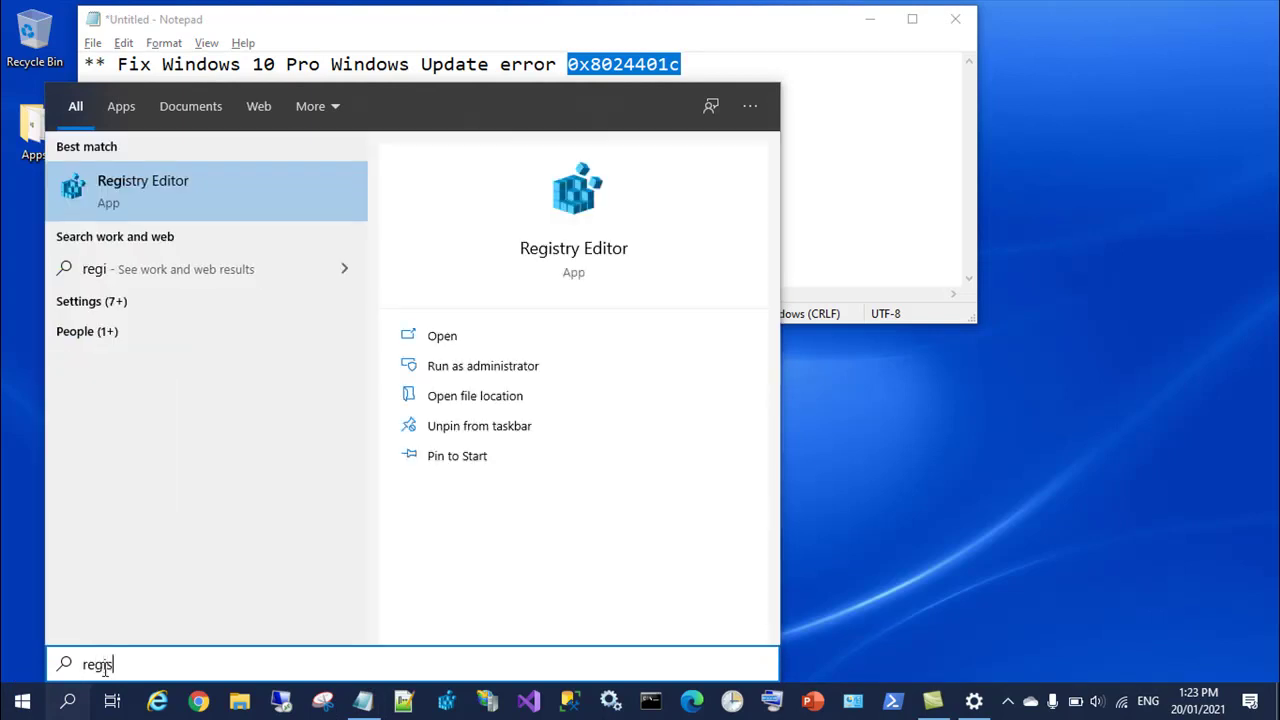
text(try edito)
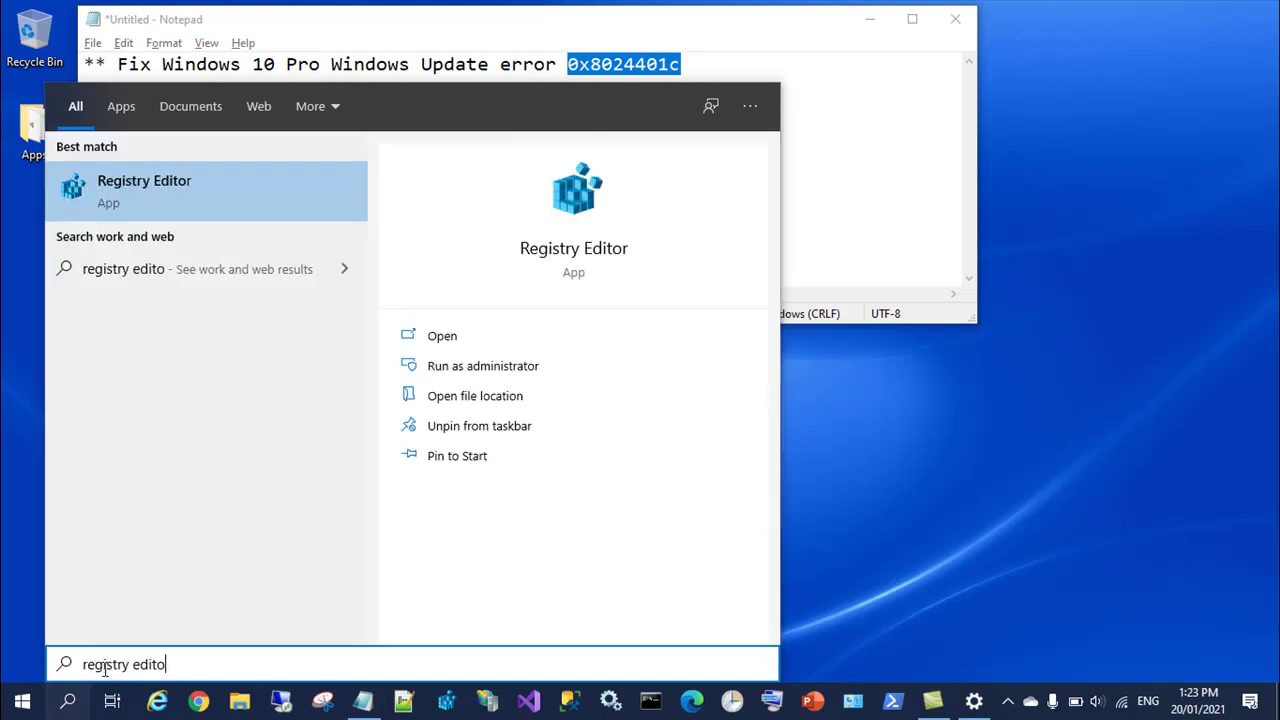
text(r)
key(Return)
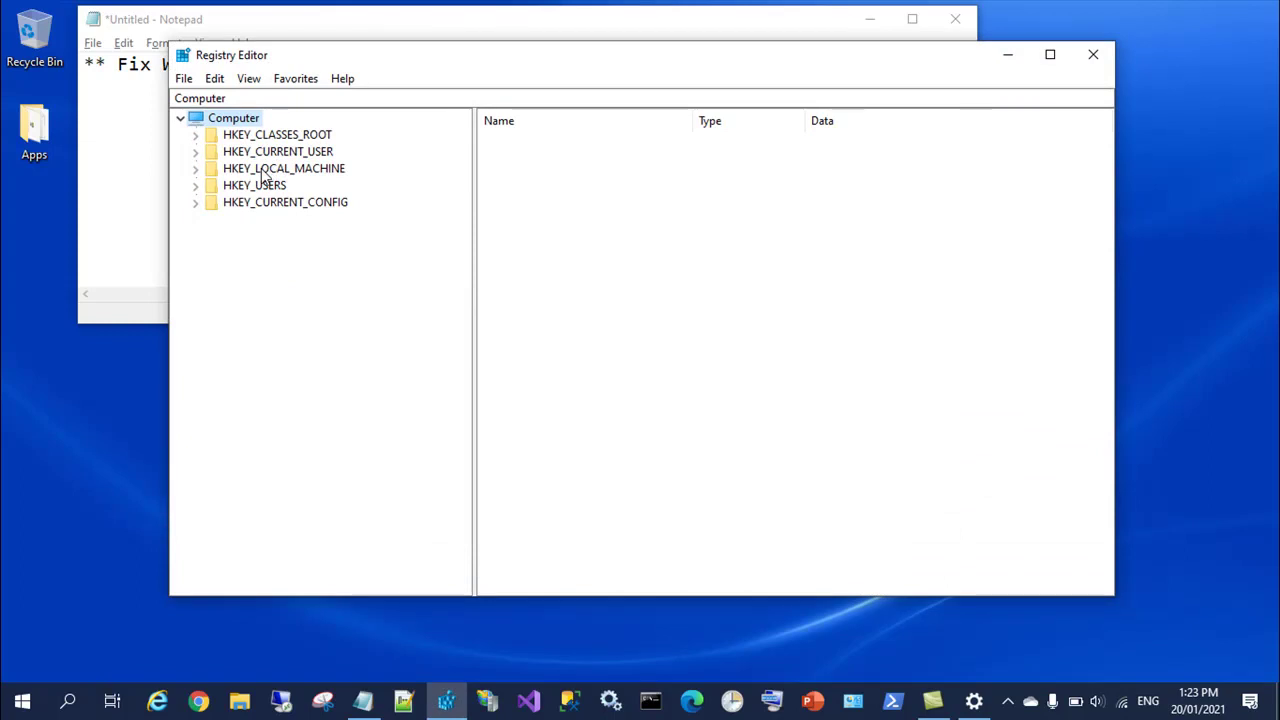
Step: Navigate to HKEY_LOCAL_MACHINE\SOFTWARE\Policies\Microsoft\Windows\WindowsUpdate\AU to show UseWUServer
click(196, 169)
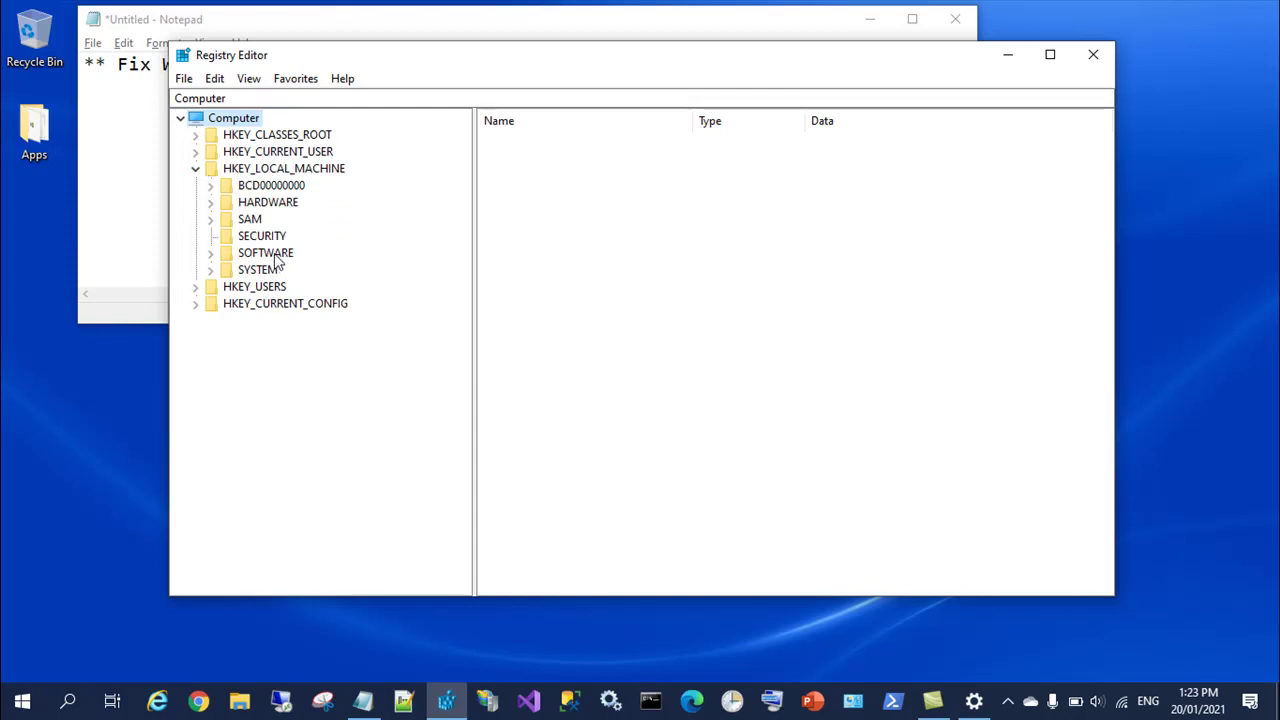
click(210, 253)
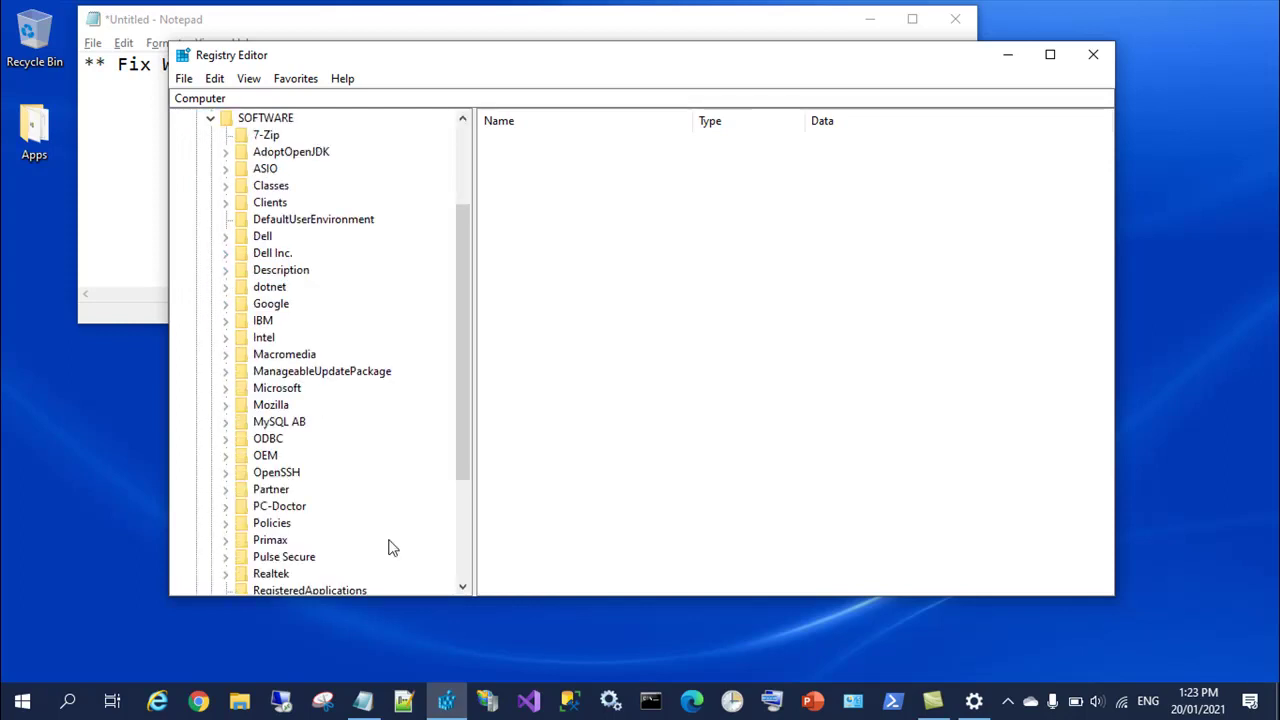
scroll(395, 498, down, 2)
scroll(391, 497, down, 1)
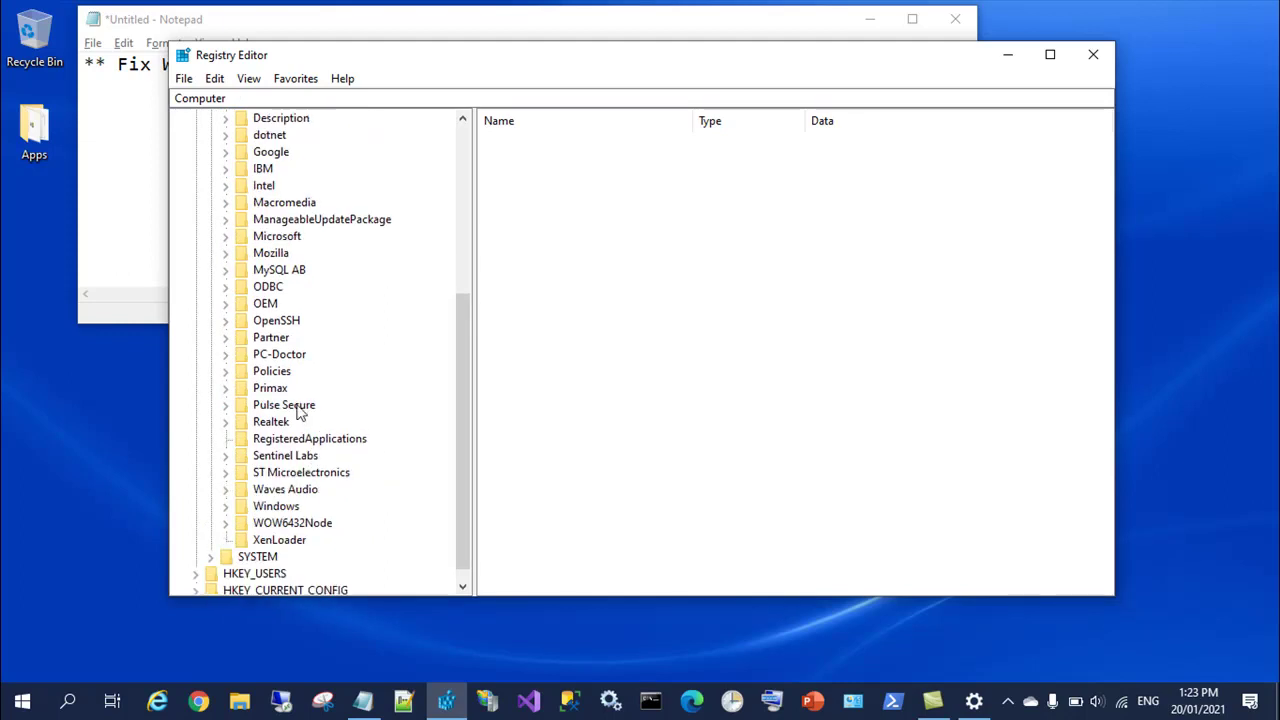
click(226, 373)
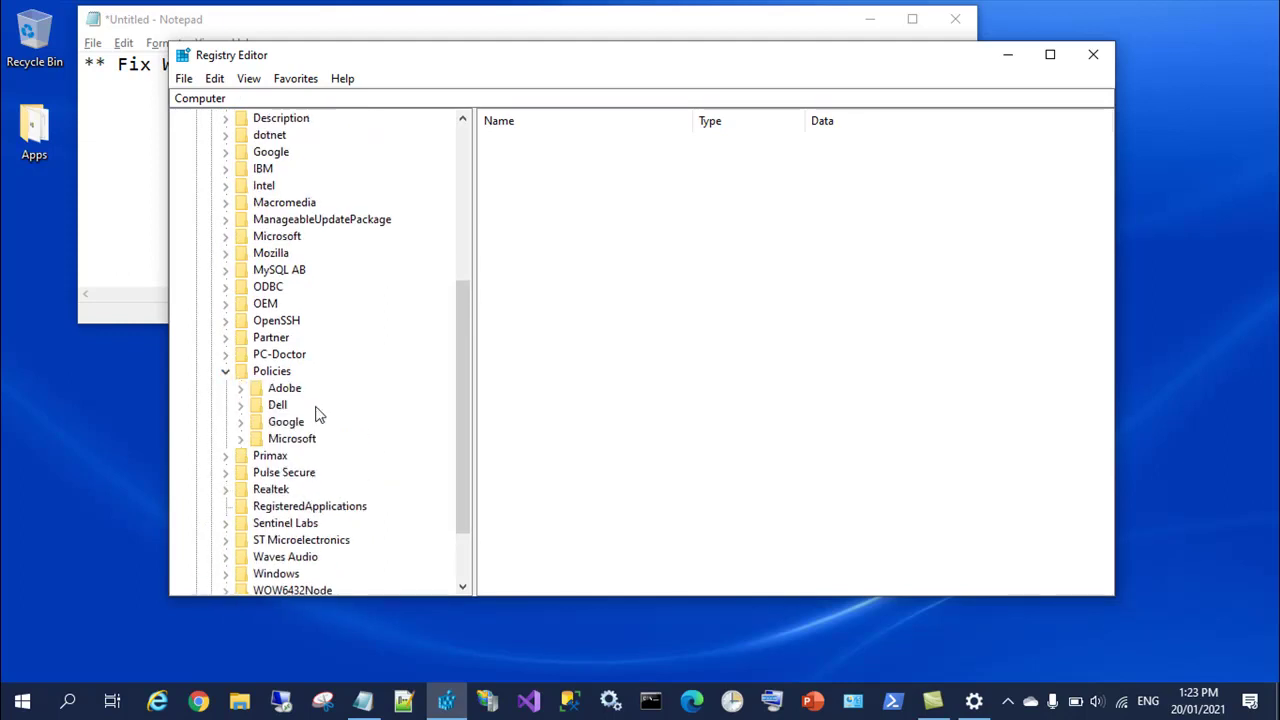
click(240, 439)
scroll(366, 440, down, 1)
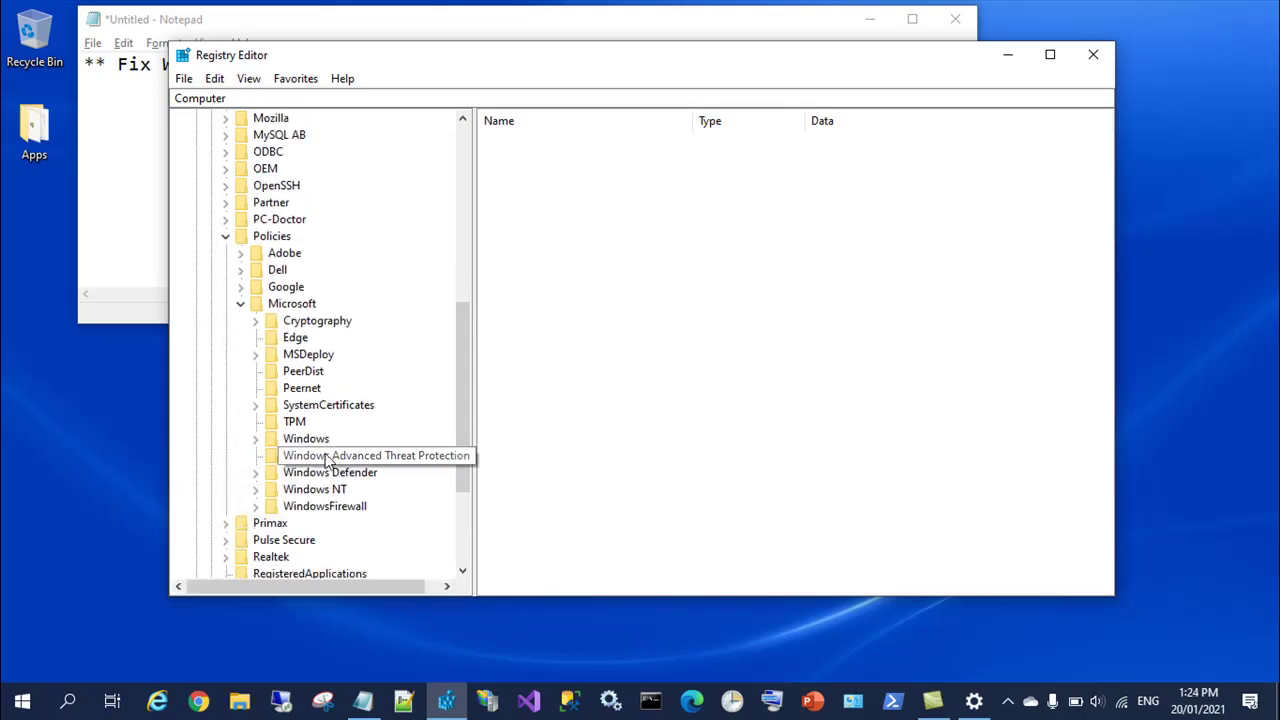
click(256, 439)
scroll(365, 442, down, 2)
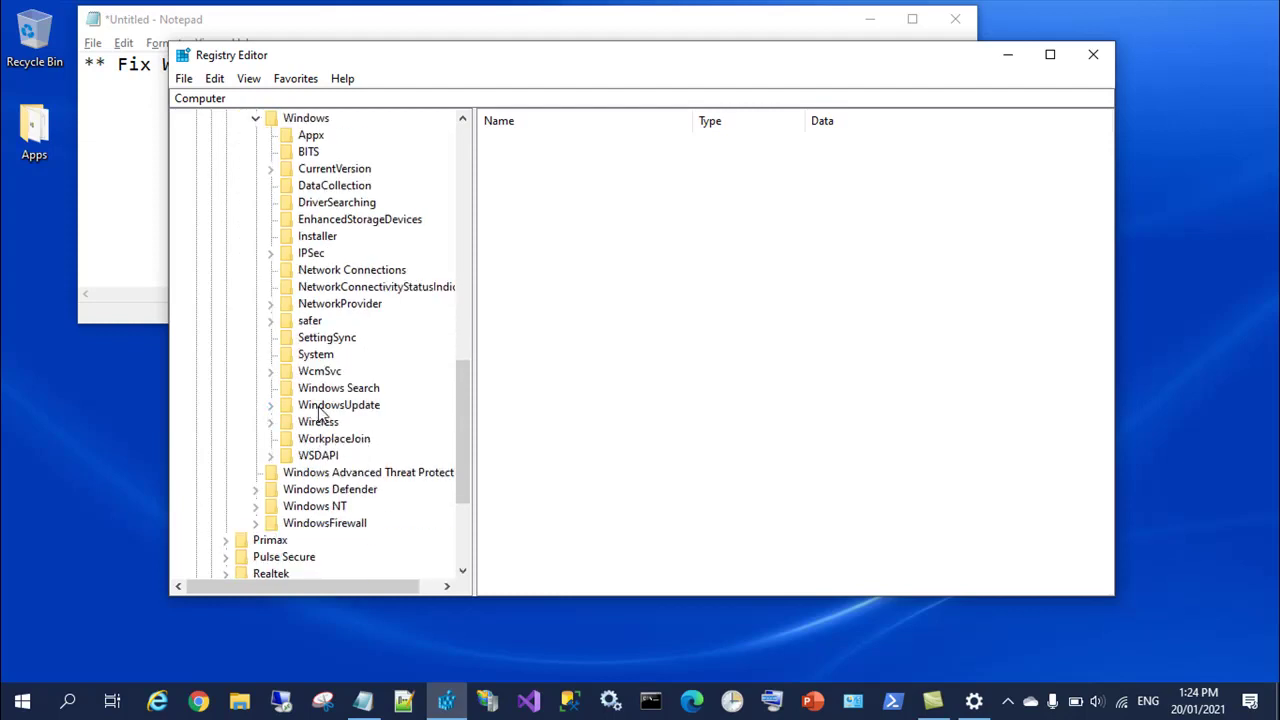
click(270, 405)
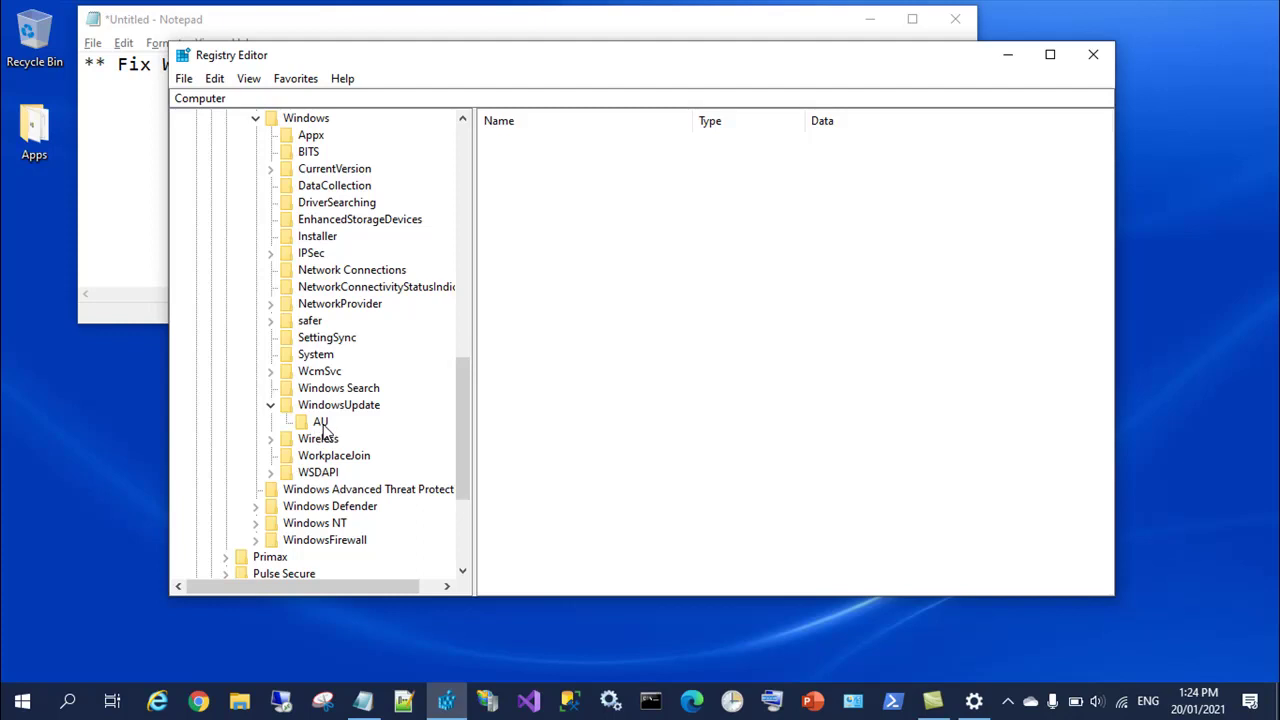
click(320, 423)
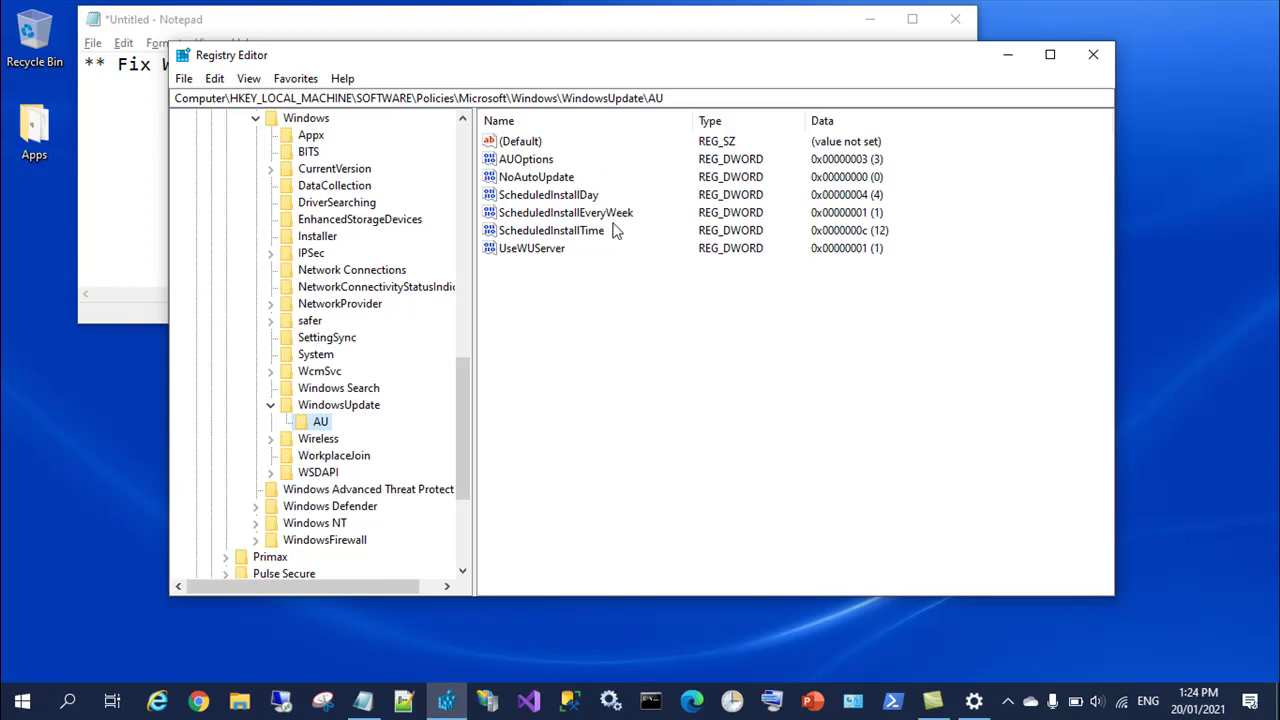
Step: Set the UseWUServer value data to 0 and confirm
click(560, 259)
double_click(560, 258)
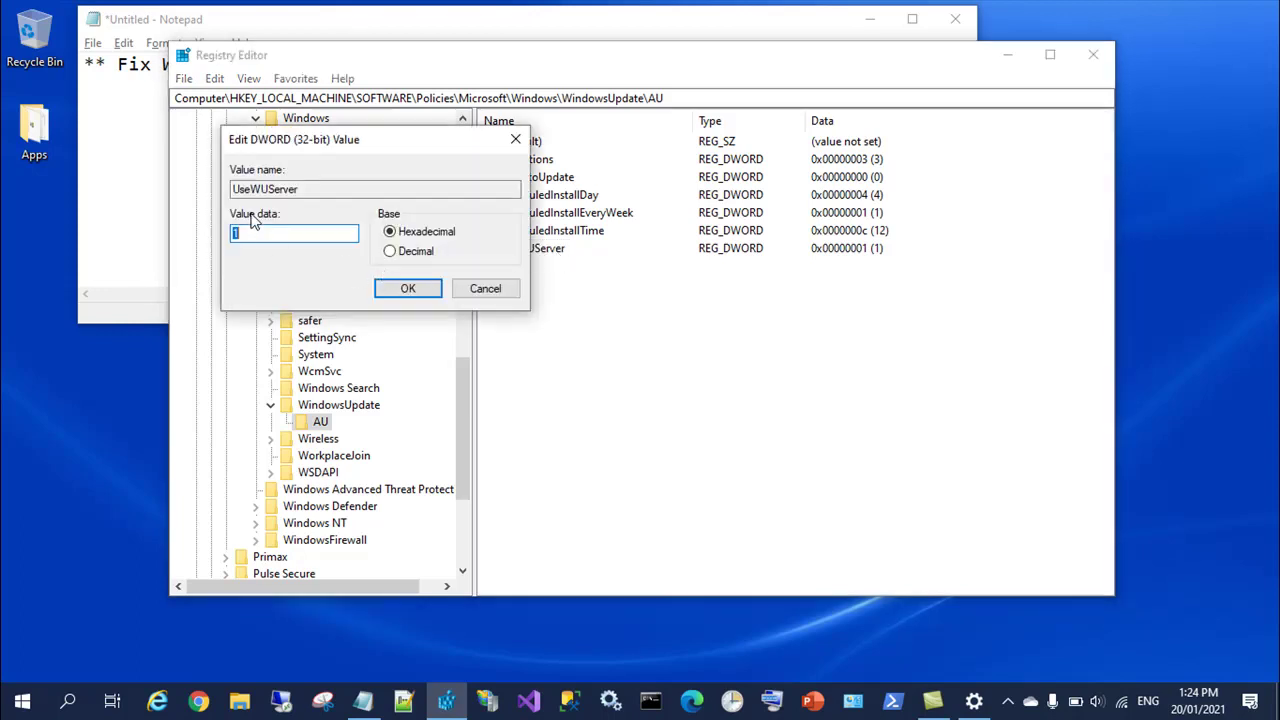
text(0)
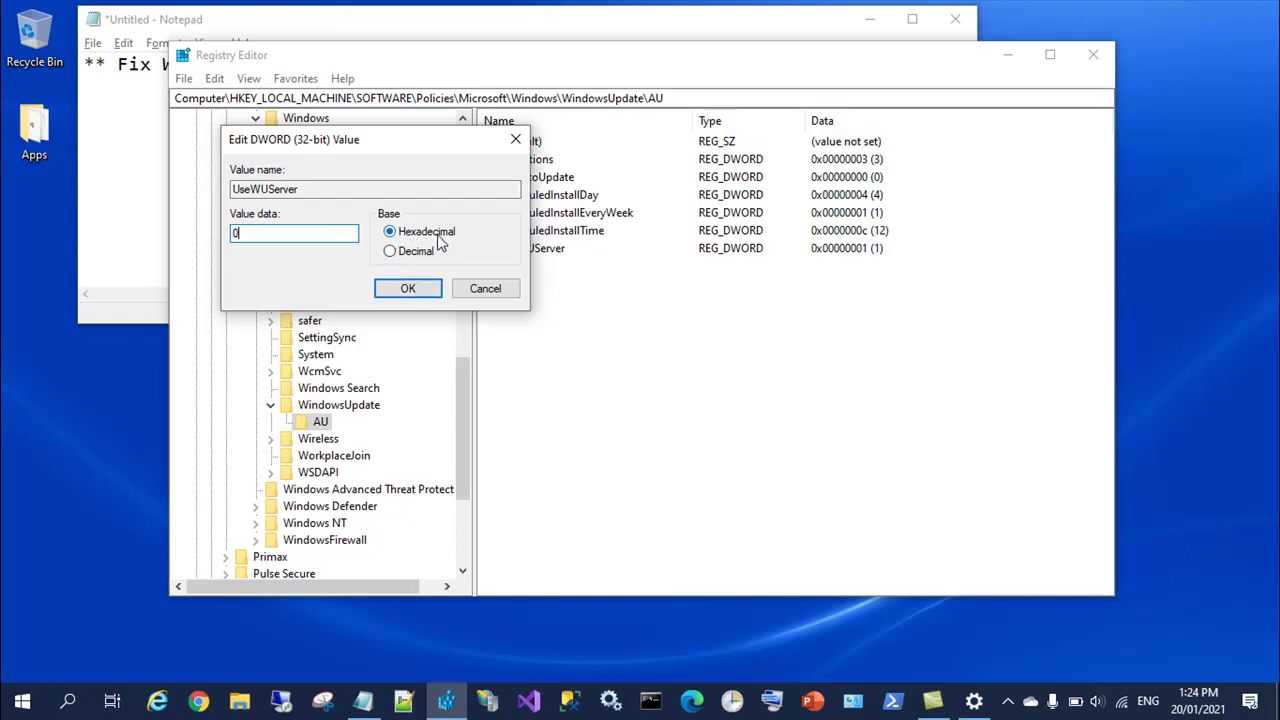
click(416, 294)
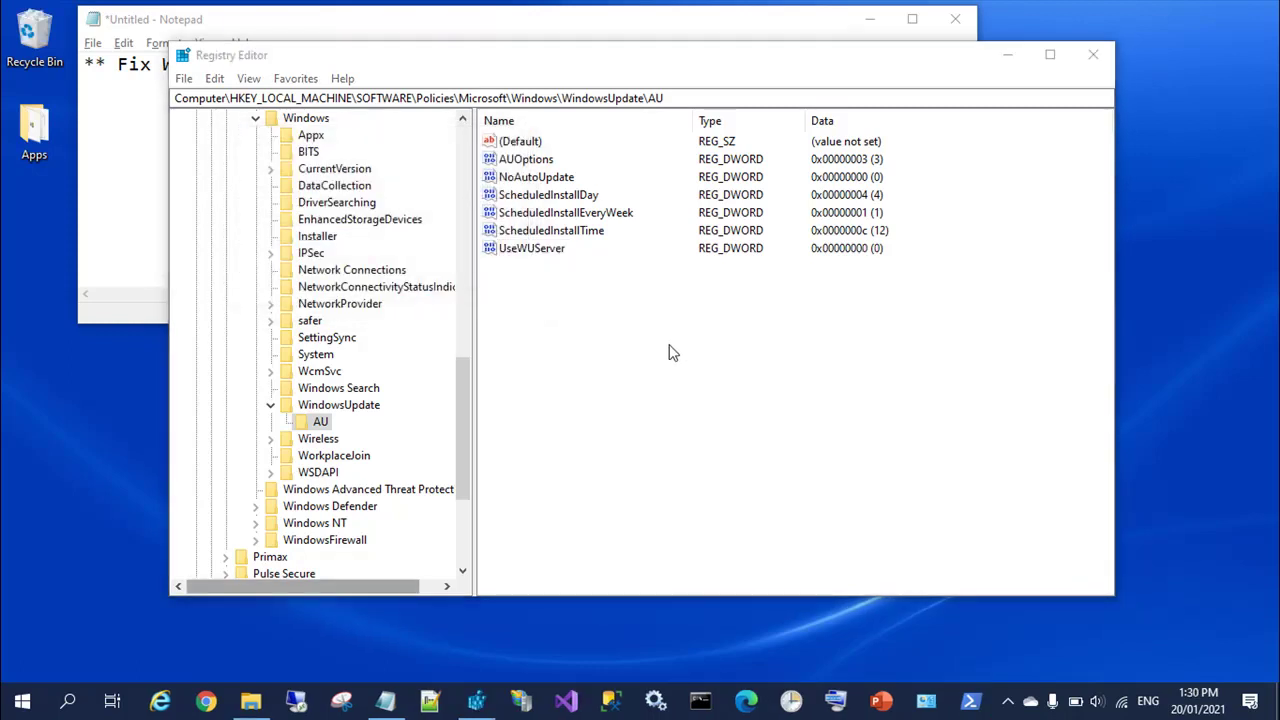
Step: From the Start menu's power options, go back to Settings' Windows Update page
click(16, 710)
click(23, 660)
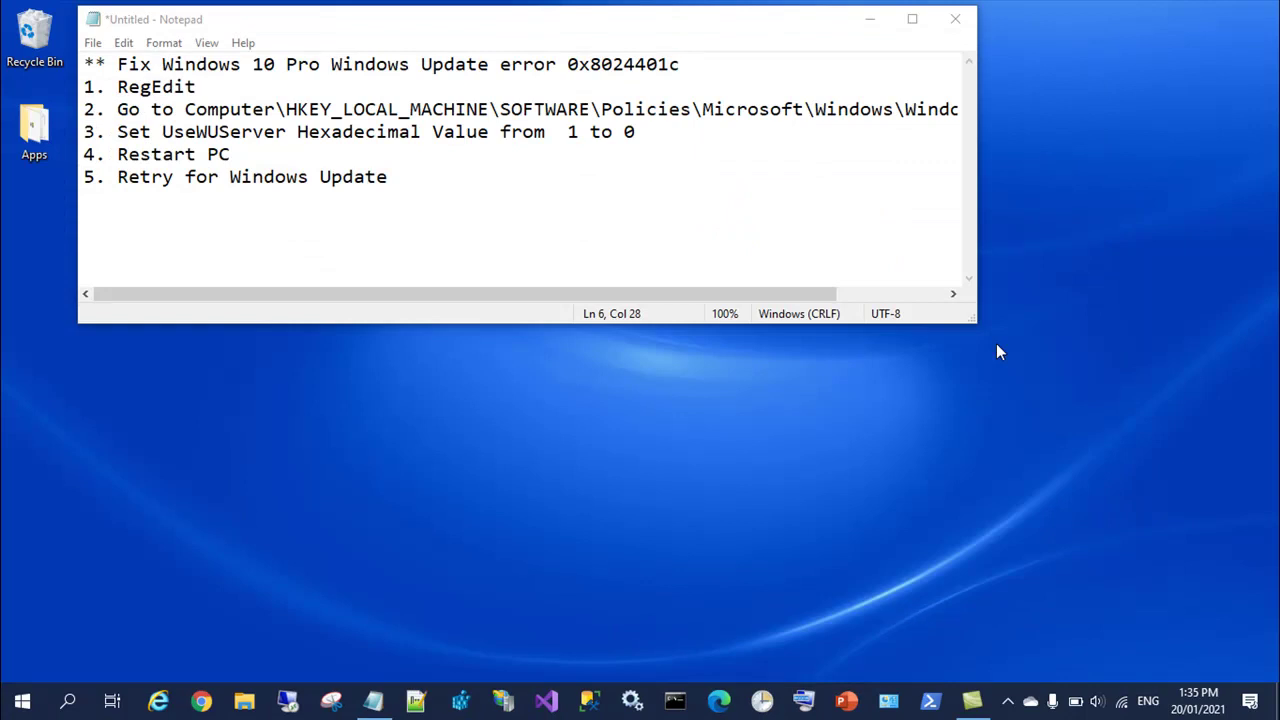
click(40, 705)
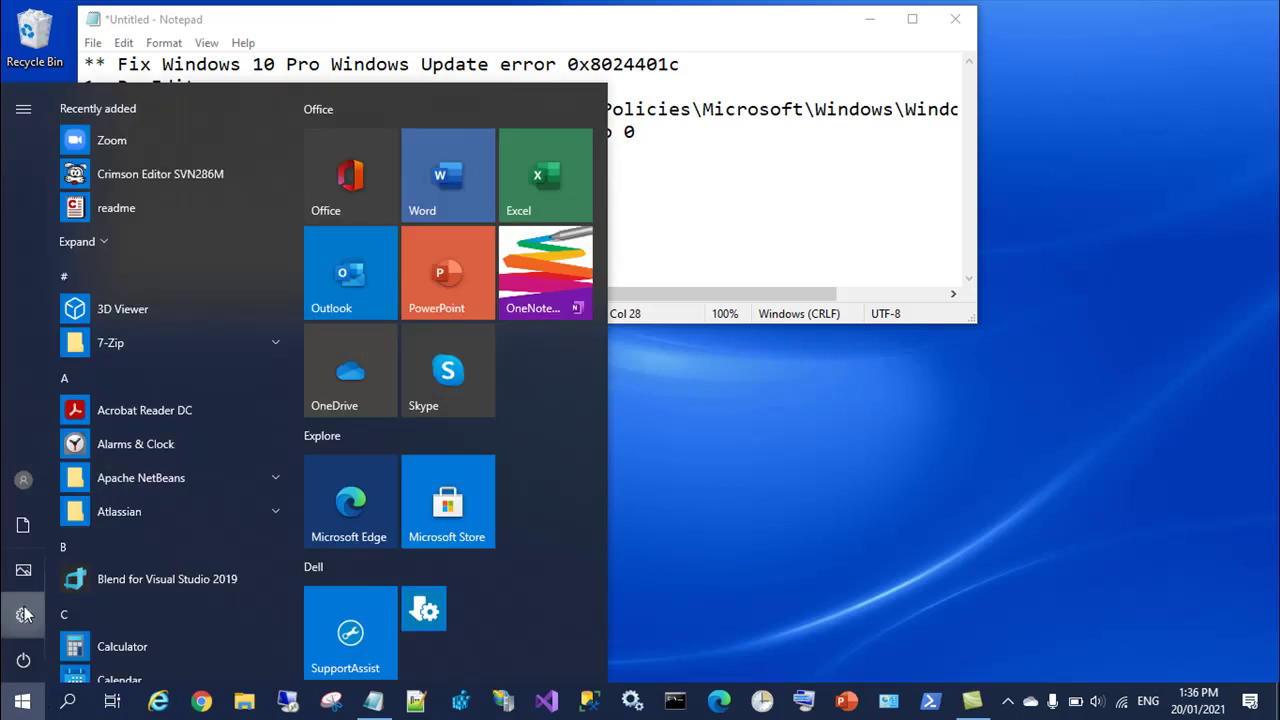
click(22, 612)
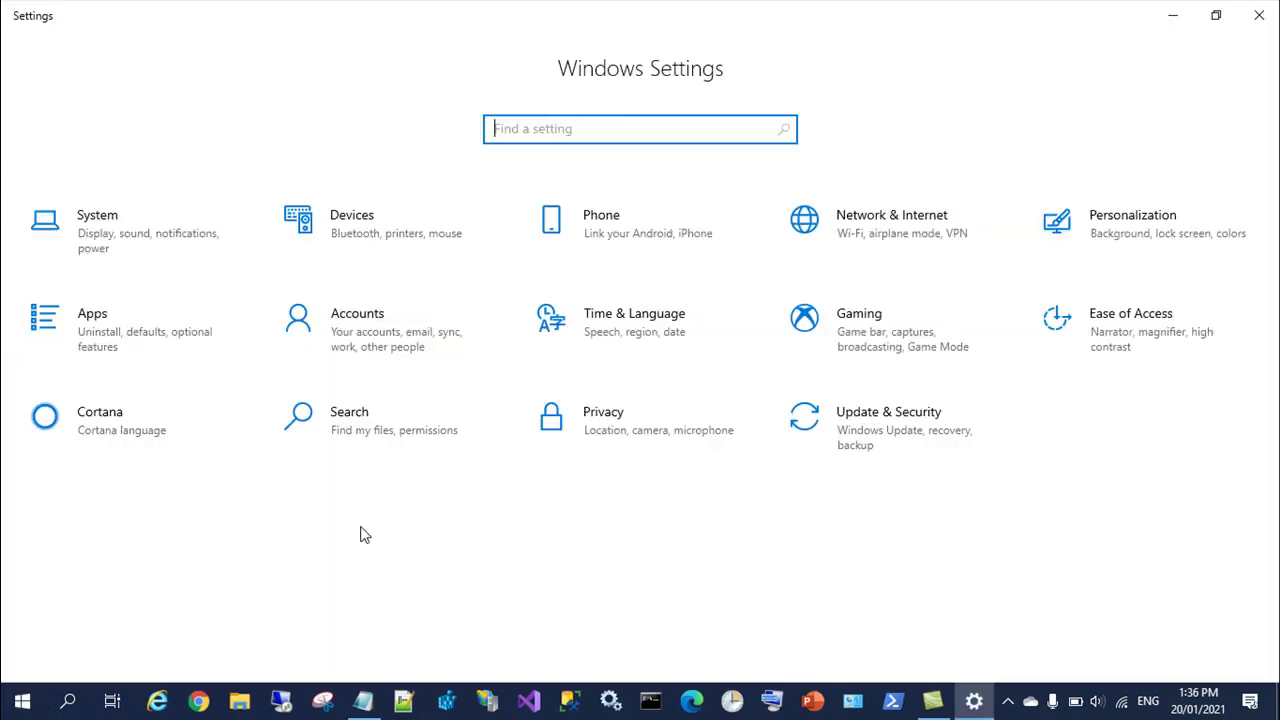
click(929, 453)
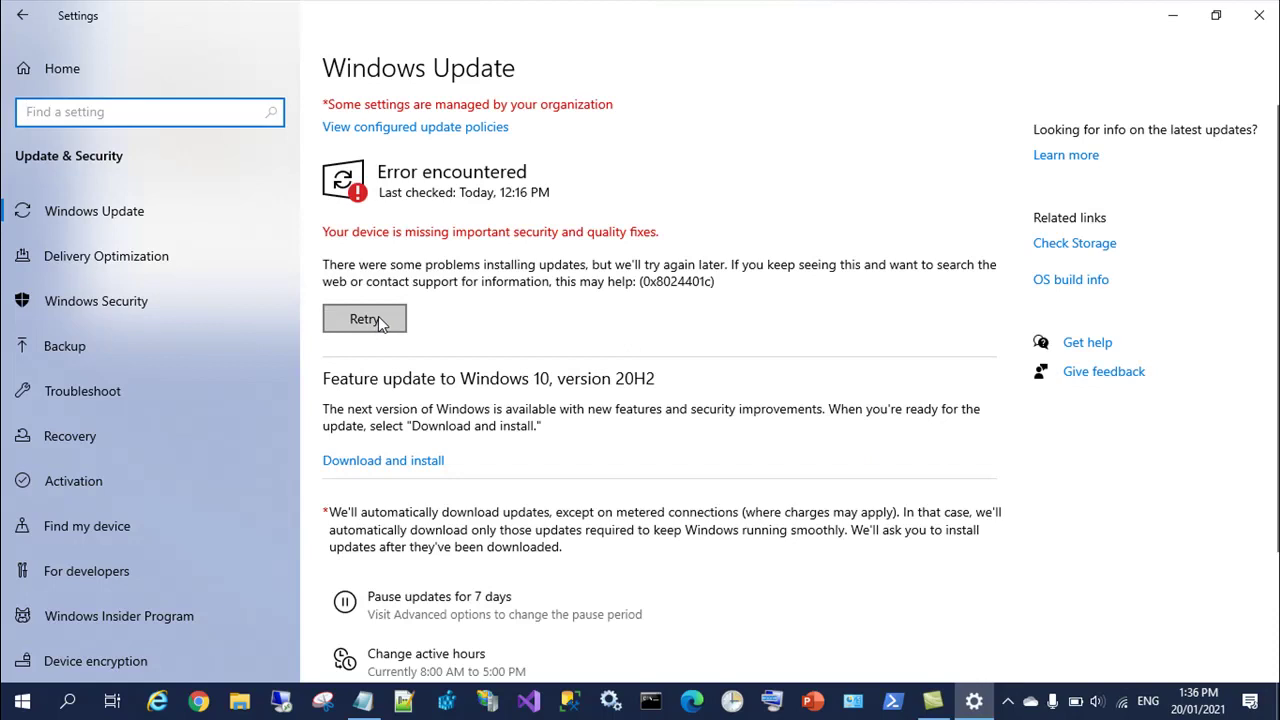
Step: Retry the check so cumulative update KB4598229 begins downloading
click(378, 318)
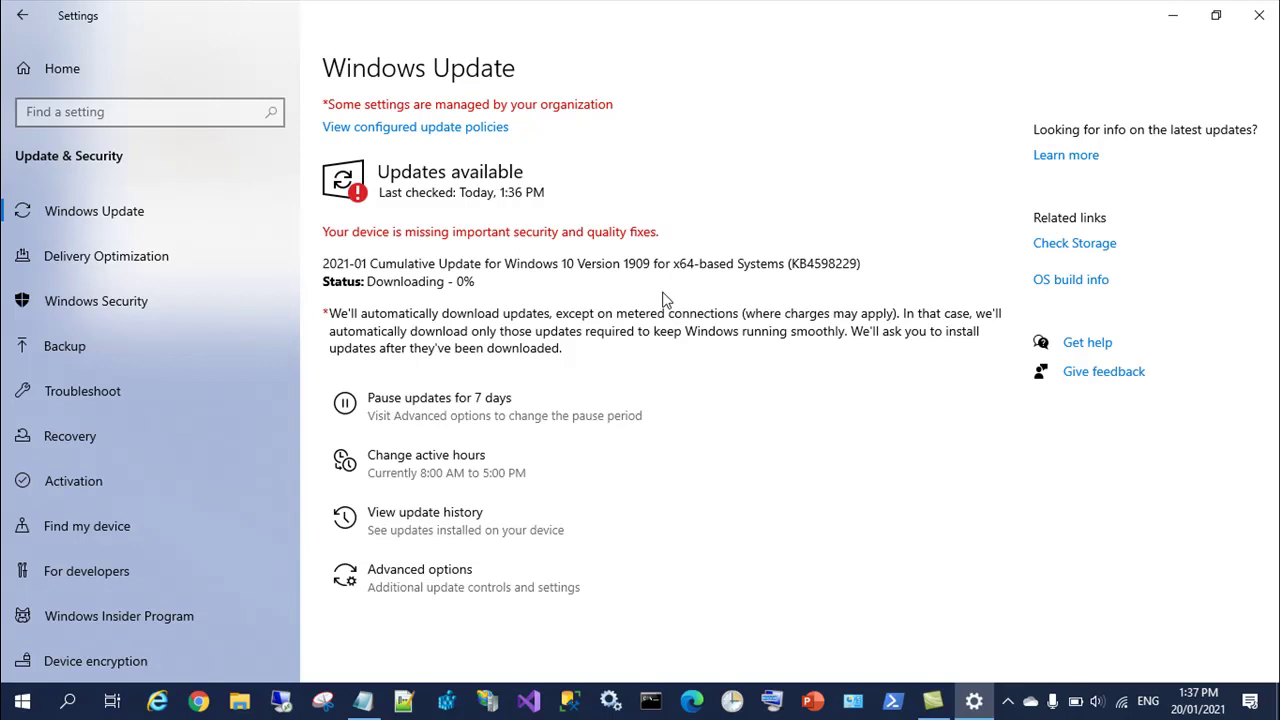
Step: Move Notepad down, highlight 0x8024401c in the notes, then minimize Notepad
click(363, 700)
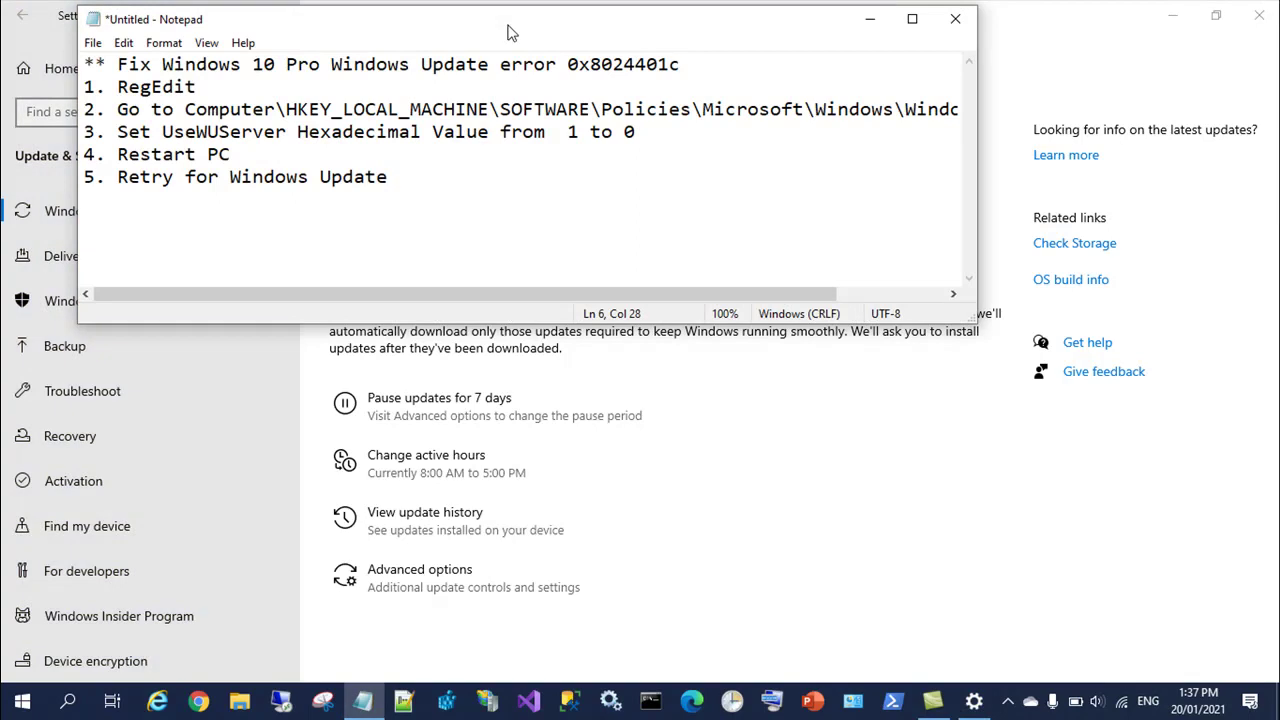
drag(507, 33, 675, 358)
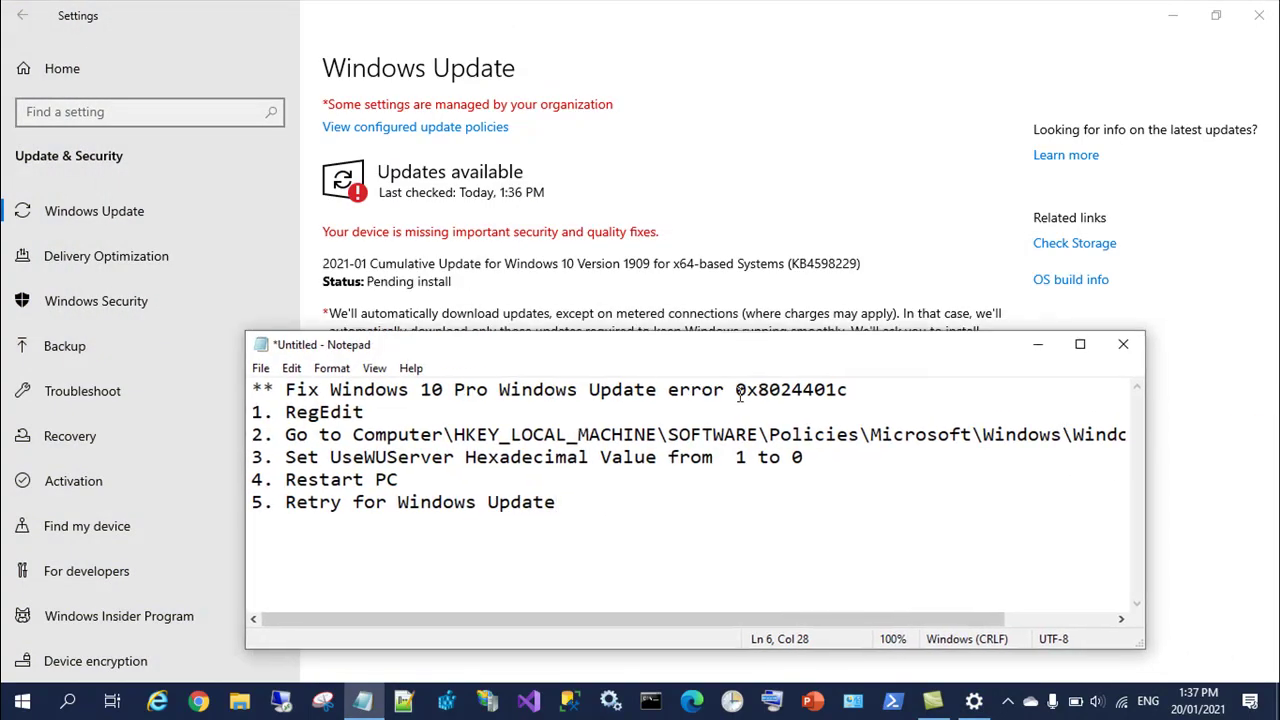
drag(737, 390, 808, 392)
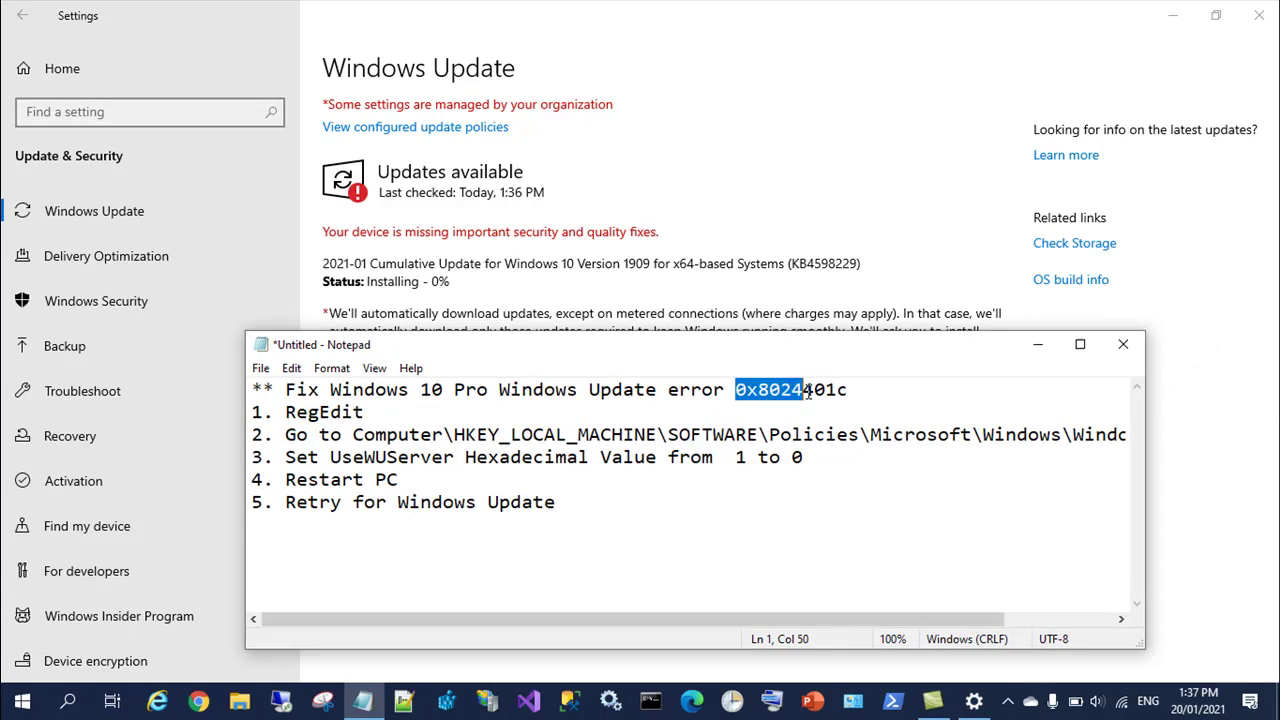
drag(808, 392, 852, 391)
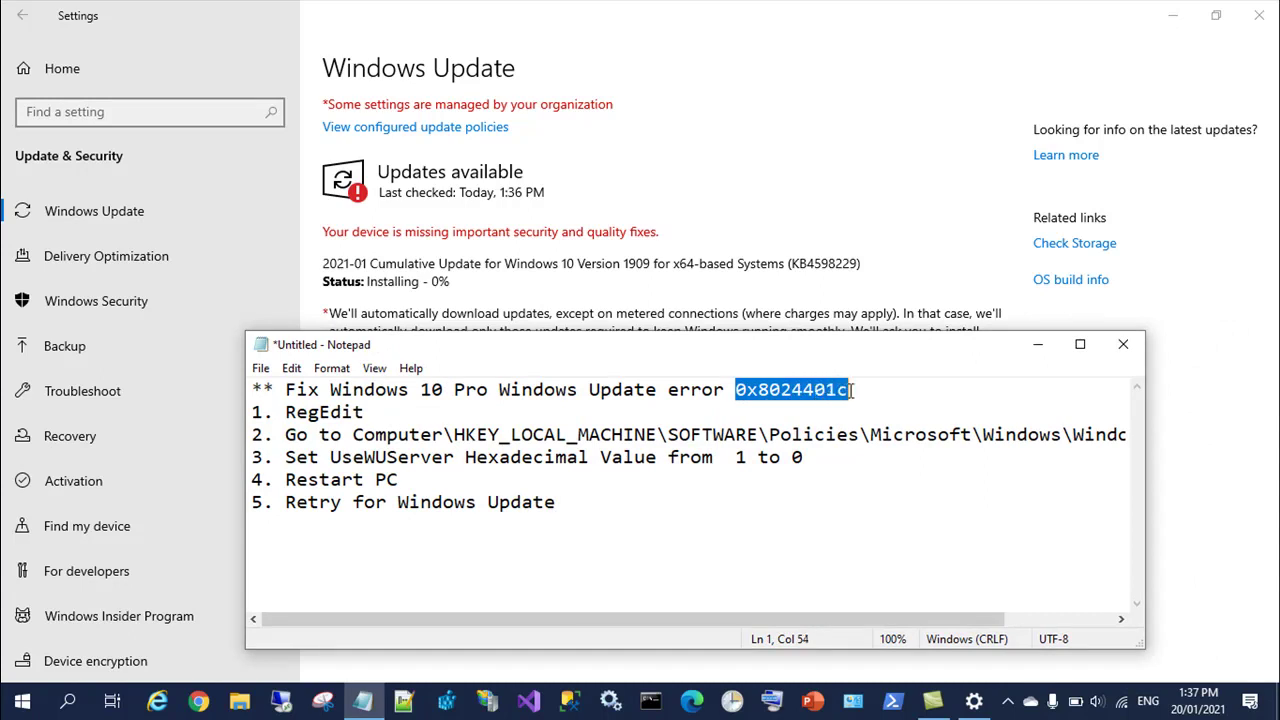
click(1038, 344)
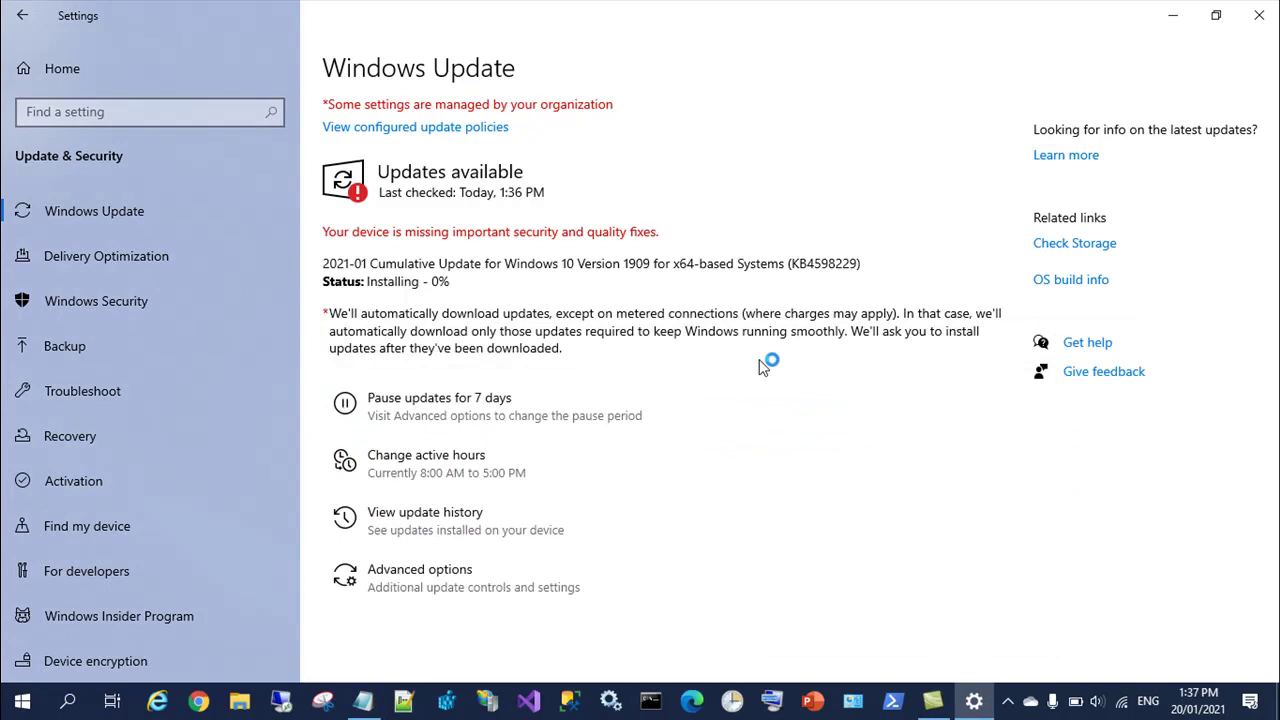